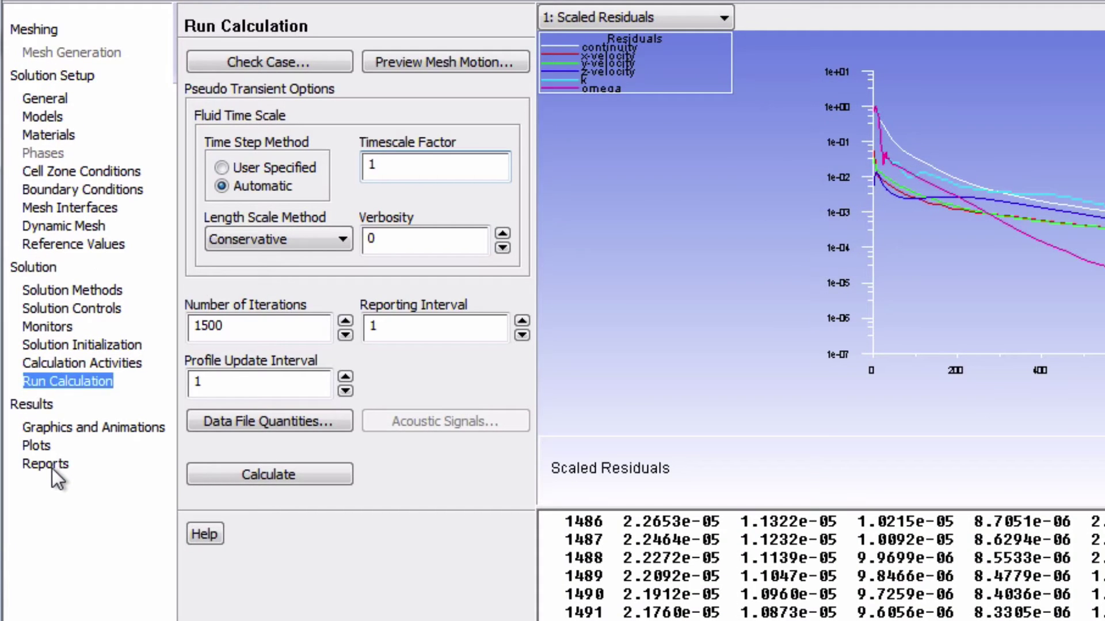
# Show the Reports page from the Results branch of the navigation tree
pyautogui.click(52, 469)
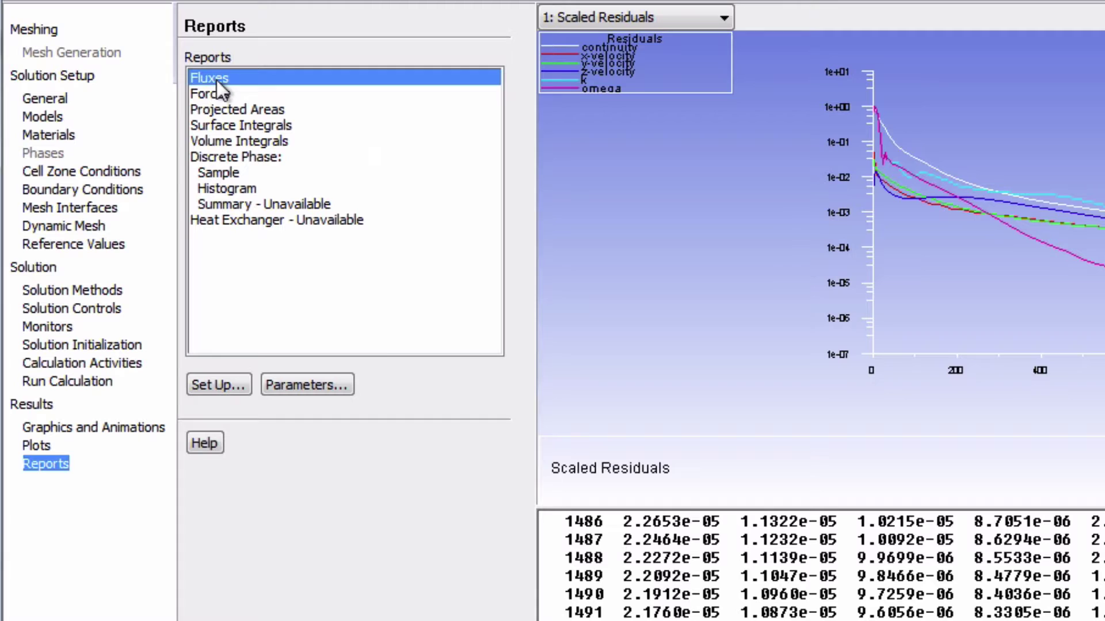
# Compute mass flow rate through inlet, inlet-top and outlet, giving a net of about -0.36 kg/s
pyautogui.click(230, 382)
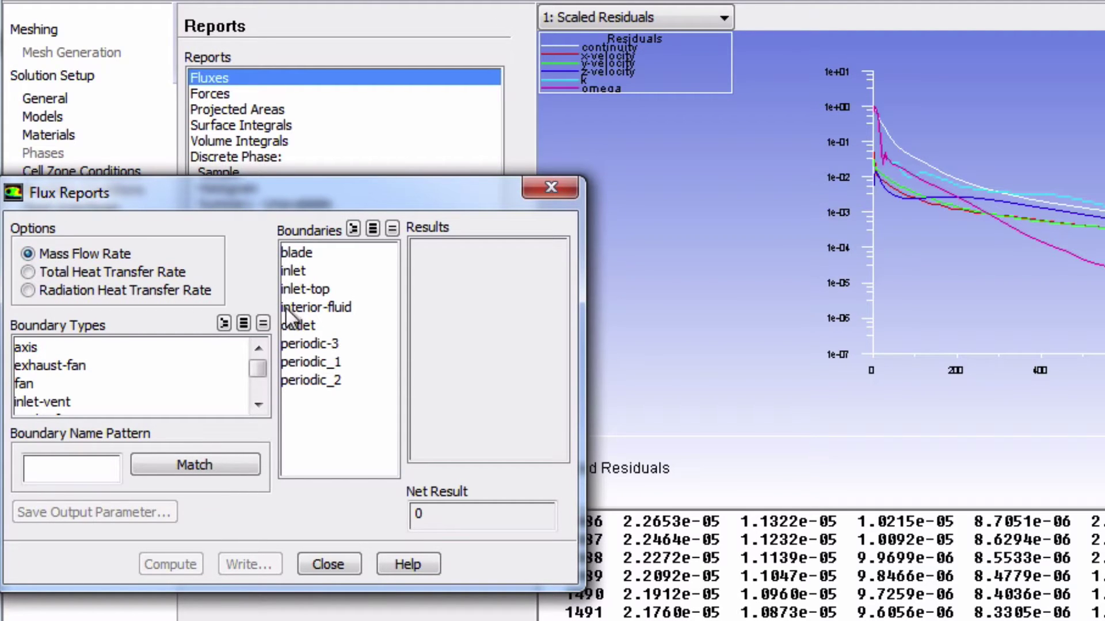
pyautogui.click(294, 270)
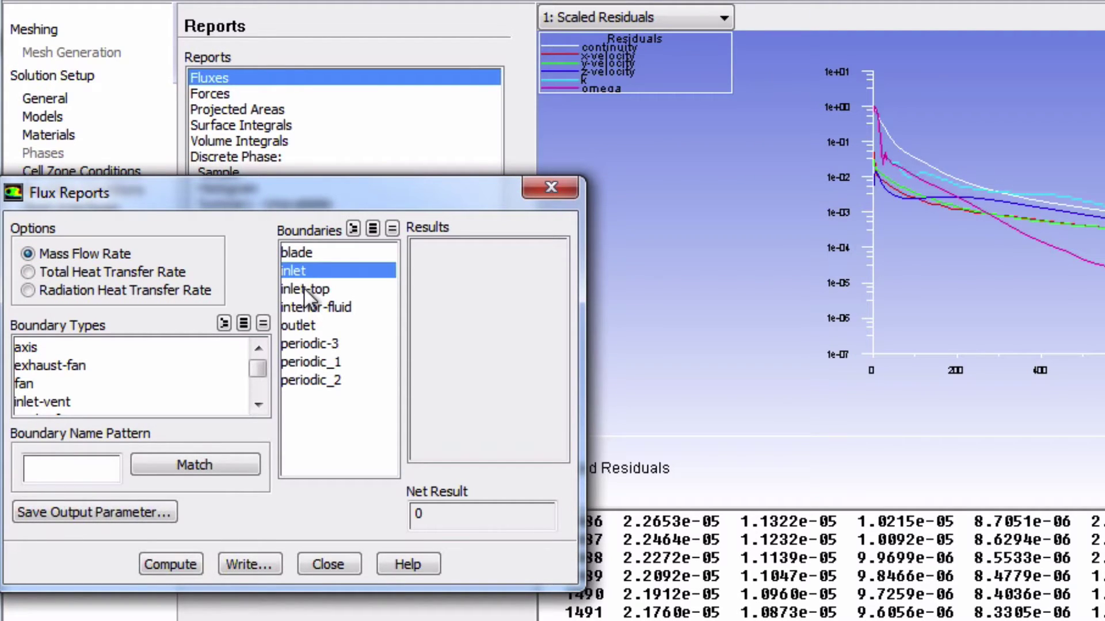
pyautogui.click(304, 288)
pyautogui.click(300, 325)
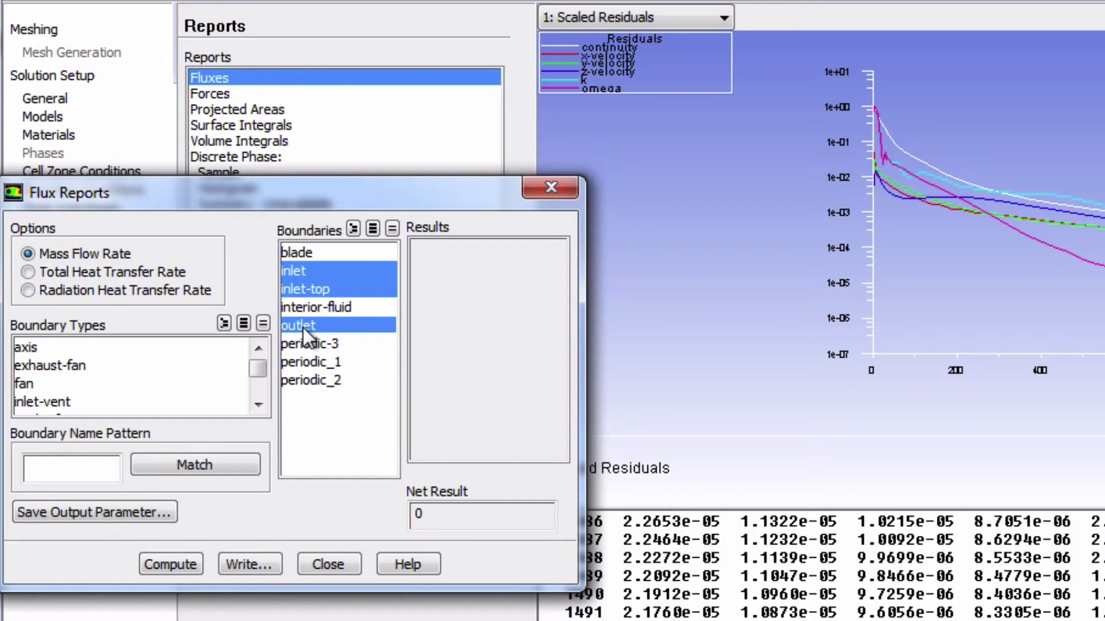
pyautogui.click(183, 558)
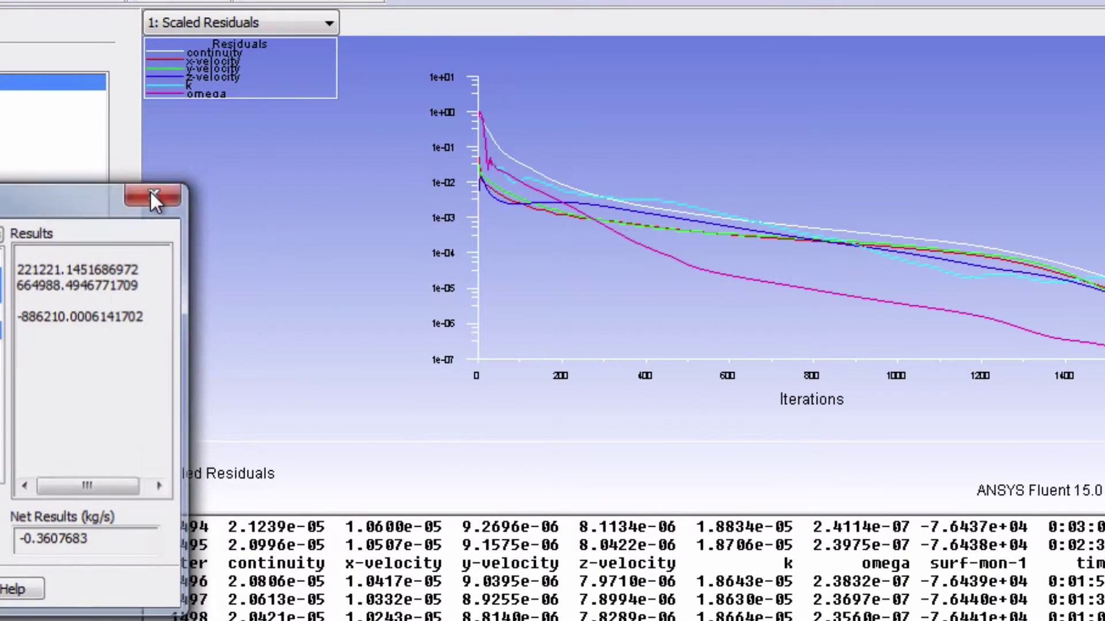
# Close the flux report and switch the plot window to '2: Convergence history of Static'
pyautogui.click(152, 191)
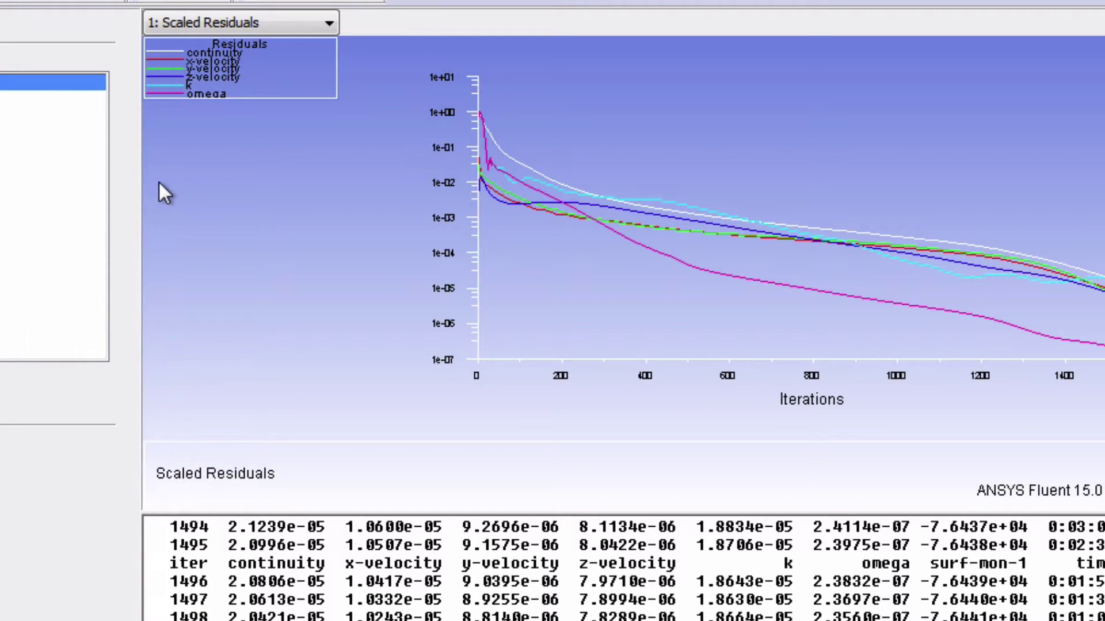
pyautogui.click(321, 18)
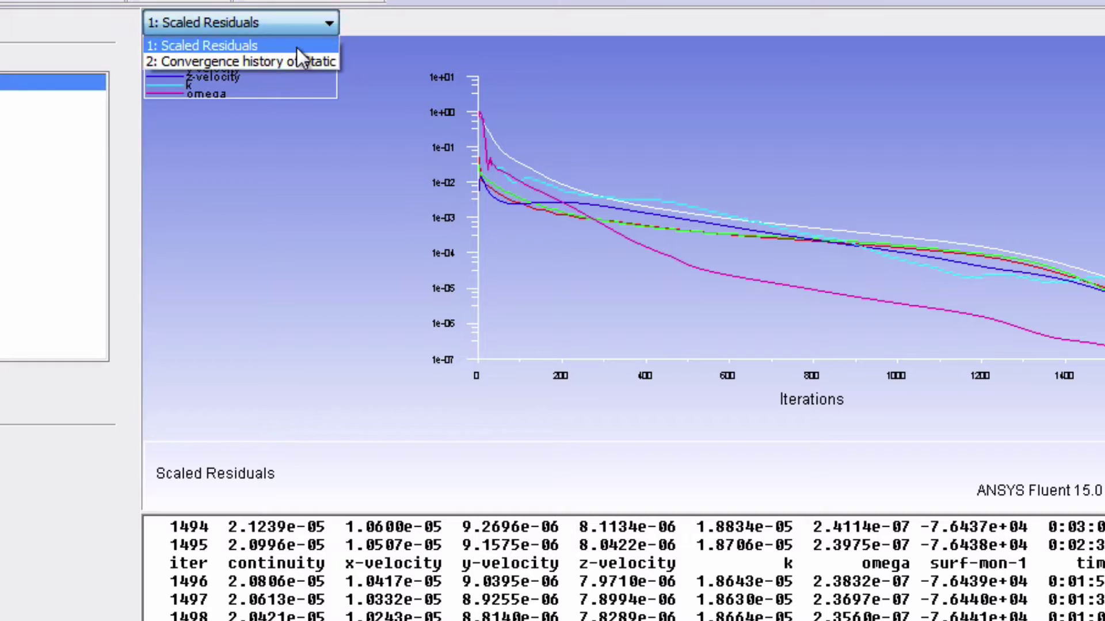
pyautogui.click(287, 61)
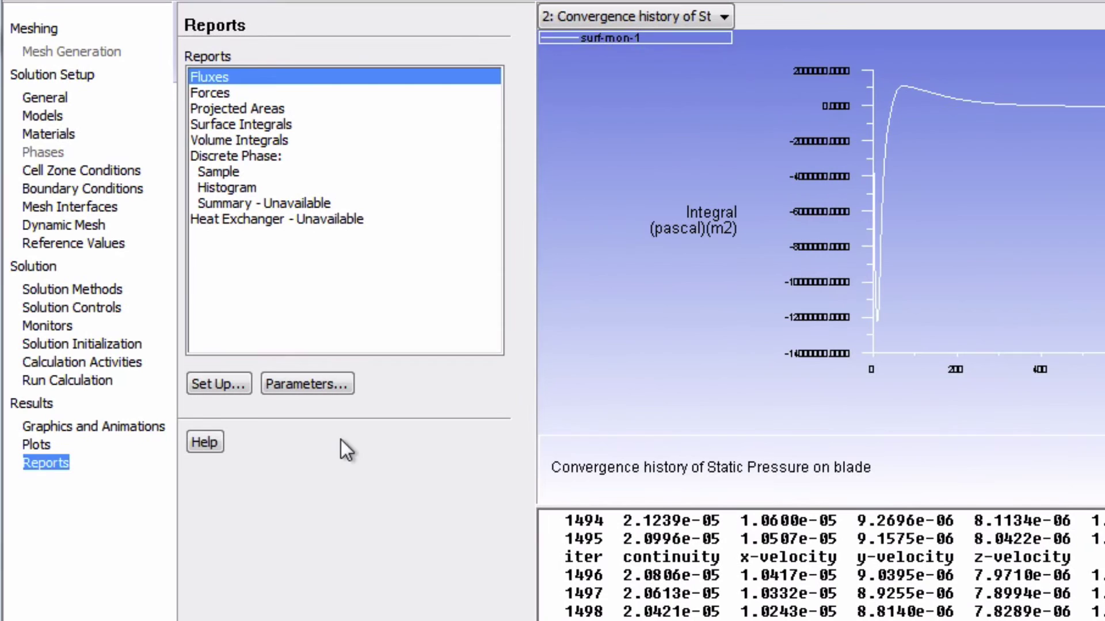
# Bring up the File XY Plot dialog from the File entry in the Plots list
pyautogui.click(38, 444)
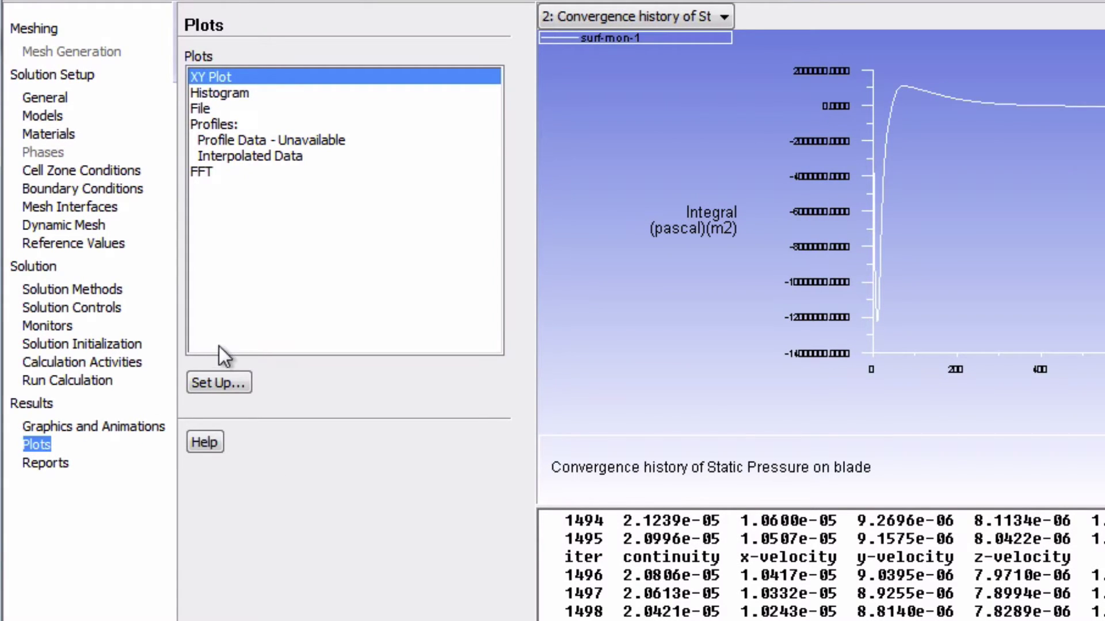
pyautogui.click(201, 110)
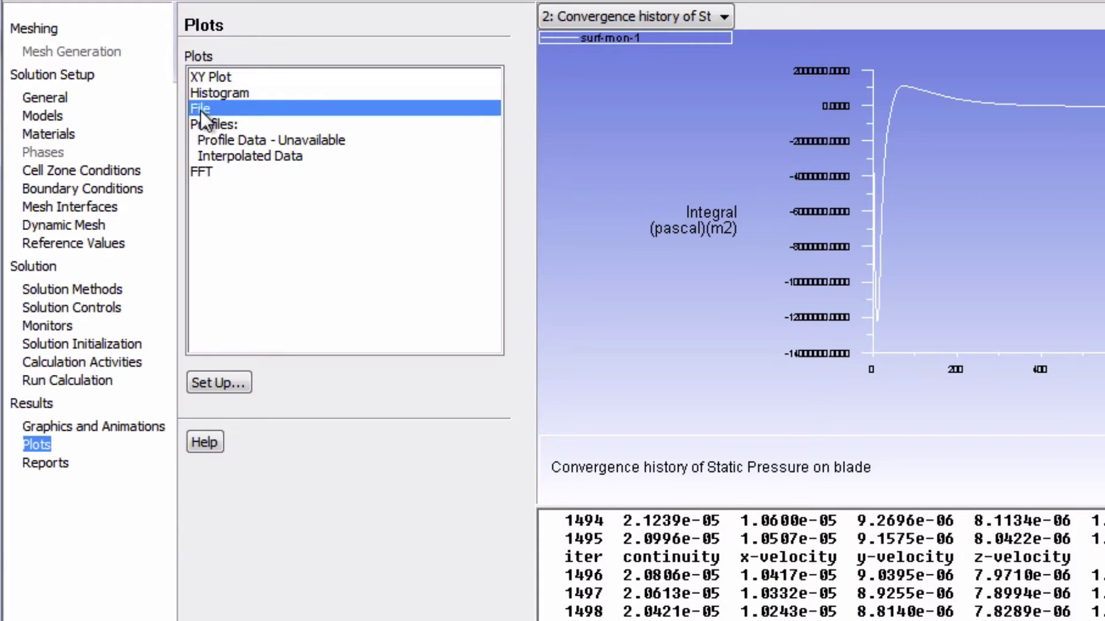
pyautogui.click(229, 382)
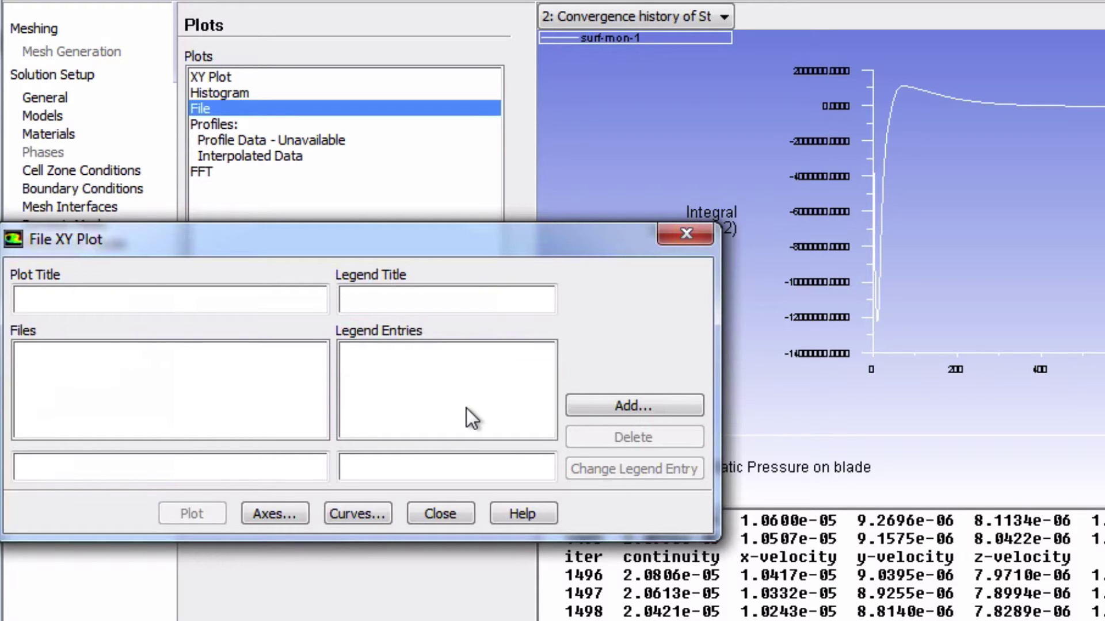
# Add surf-mon-1.out as a data file and plot its 'Integral Static Pressure' history
pyautogui.click(645, 405)
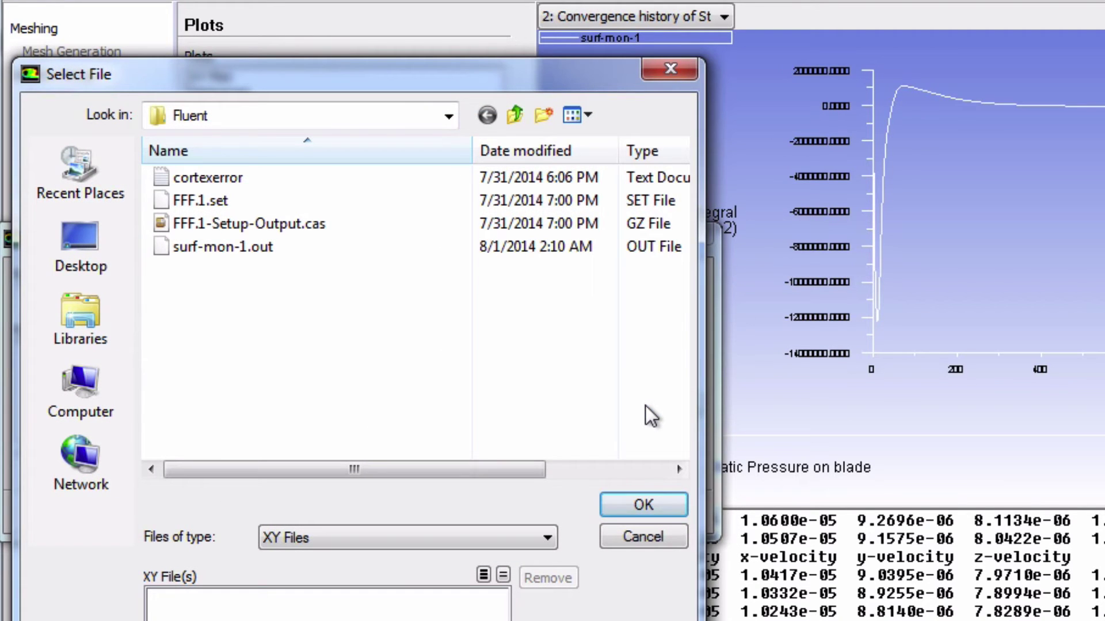
pyautogui.click(215, 251)
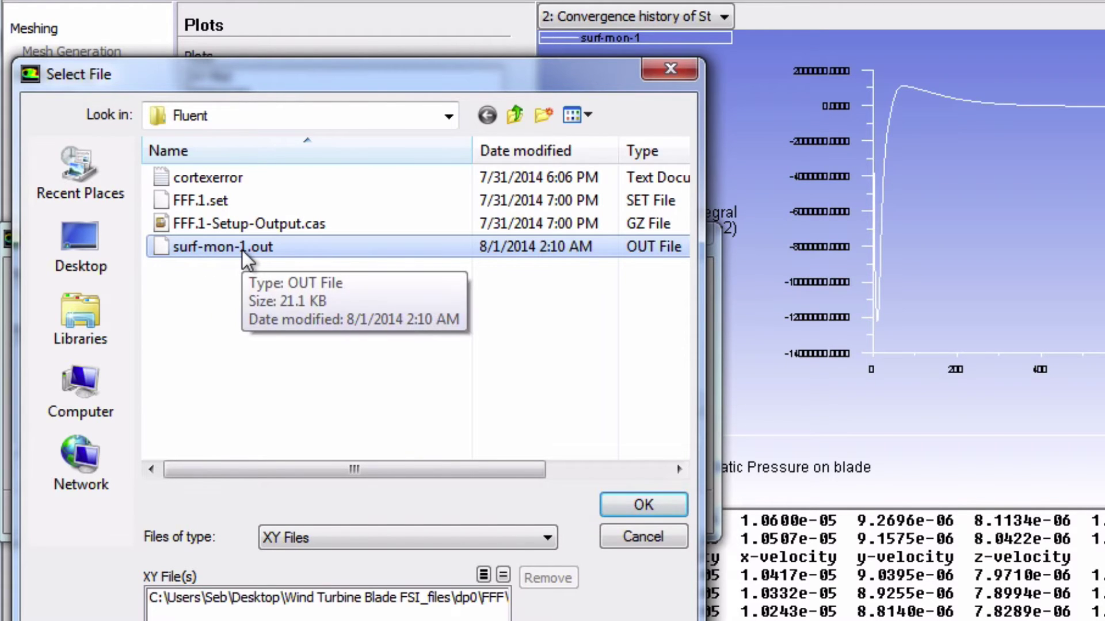
pyautogui.click(642, 505)
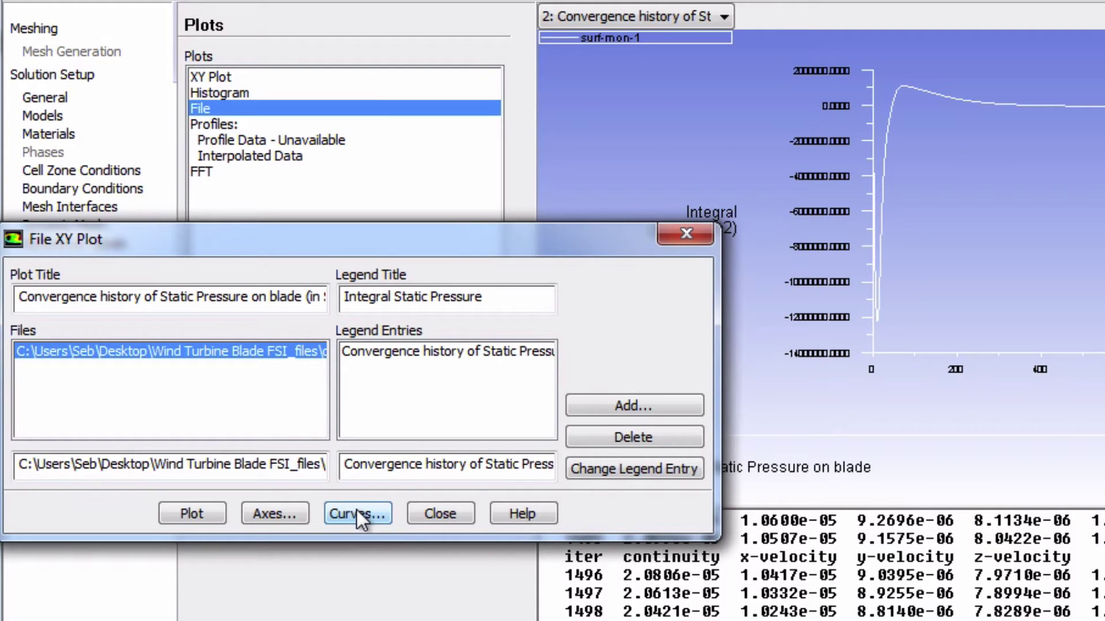
pyautogui.click(196, 515)
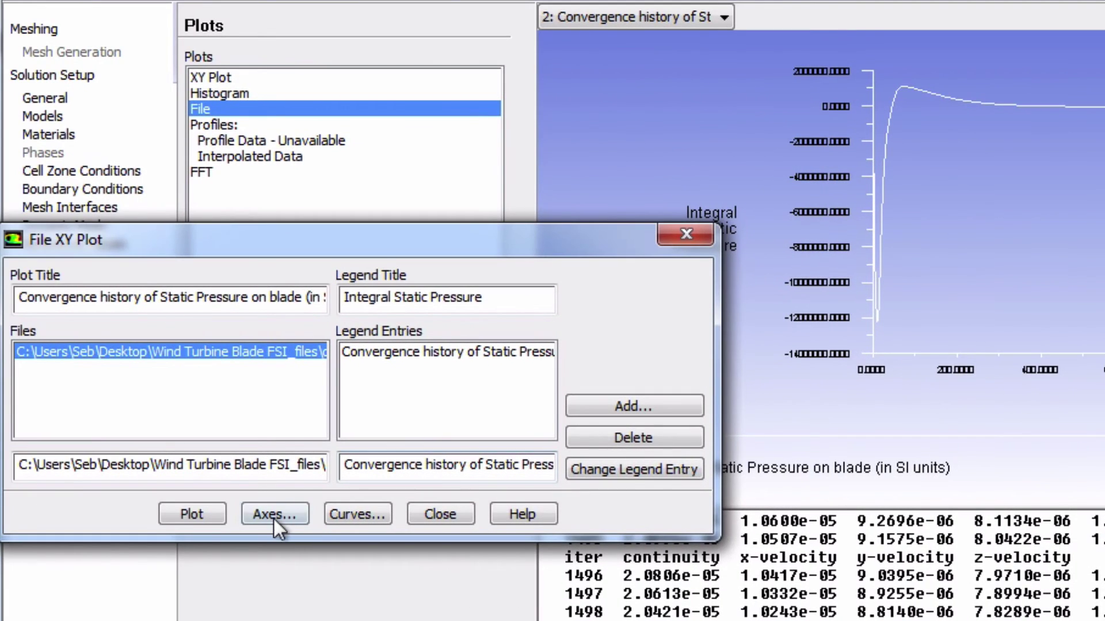
# Turn off Y auto range and apply a y-axis range of -200000 to 200000
pyautogui.click(272, 517)
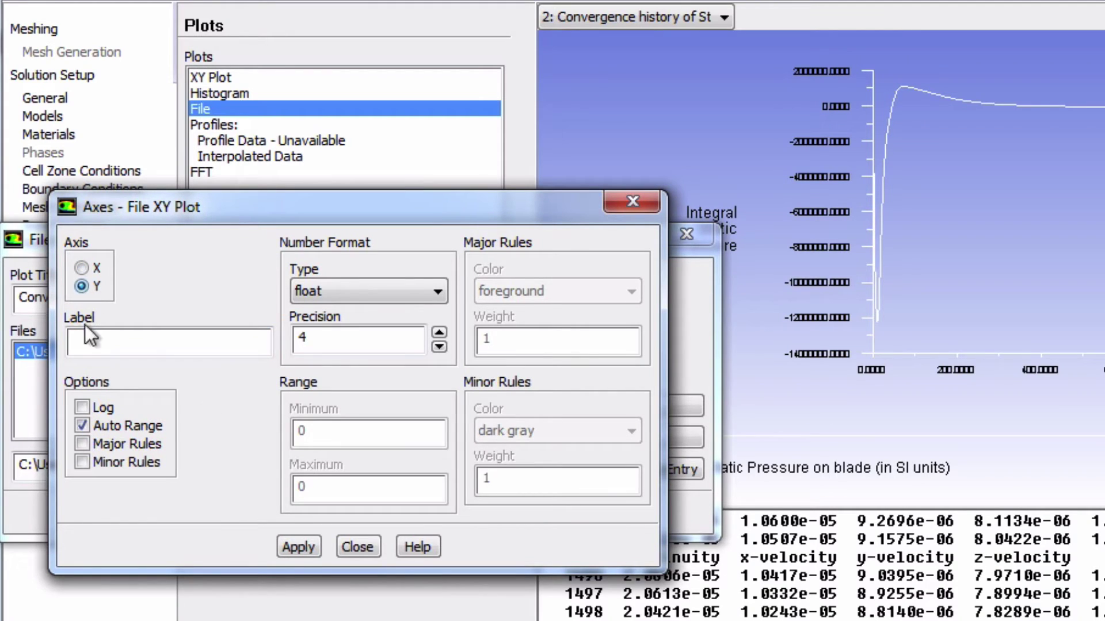
pyautogui.click(81, 426)
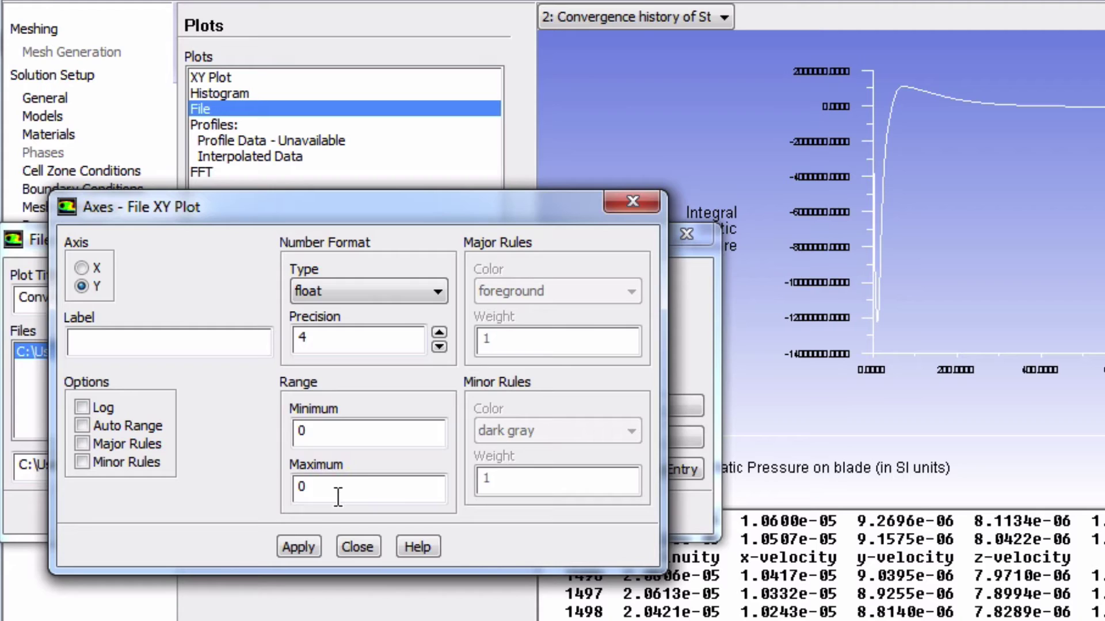
pyautogui.click(320, 432)
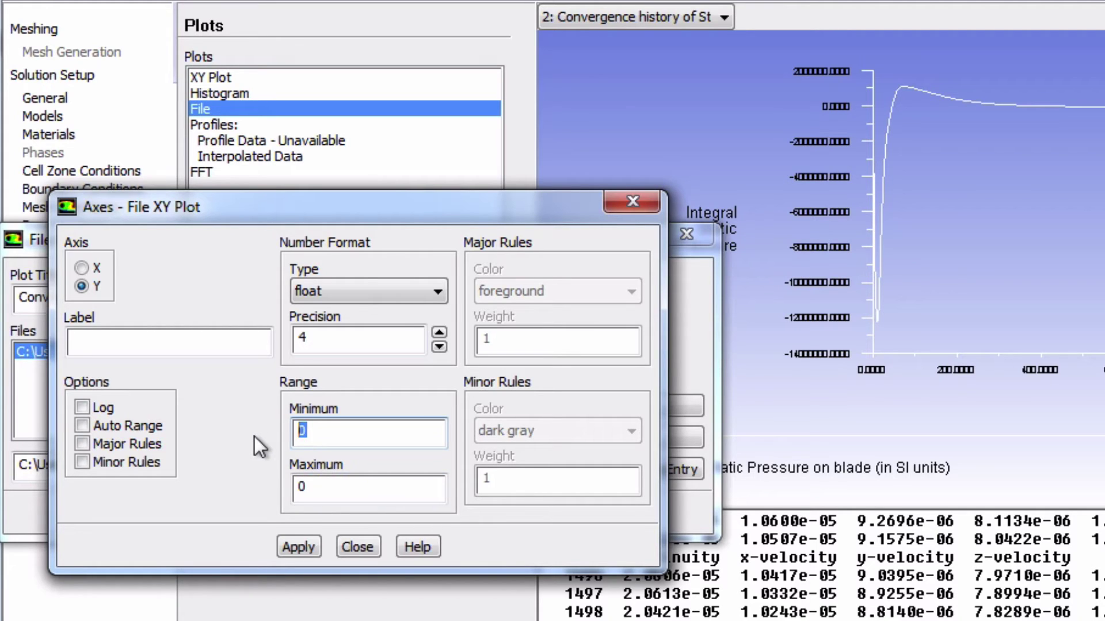
pyautogui.write('-200000')
pyautogui.doubleClick(308, 488)
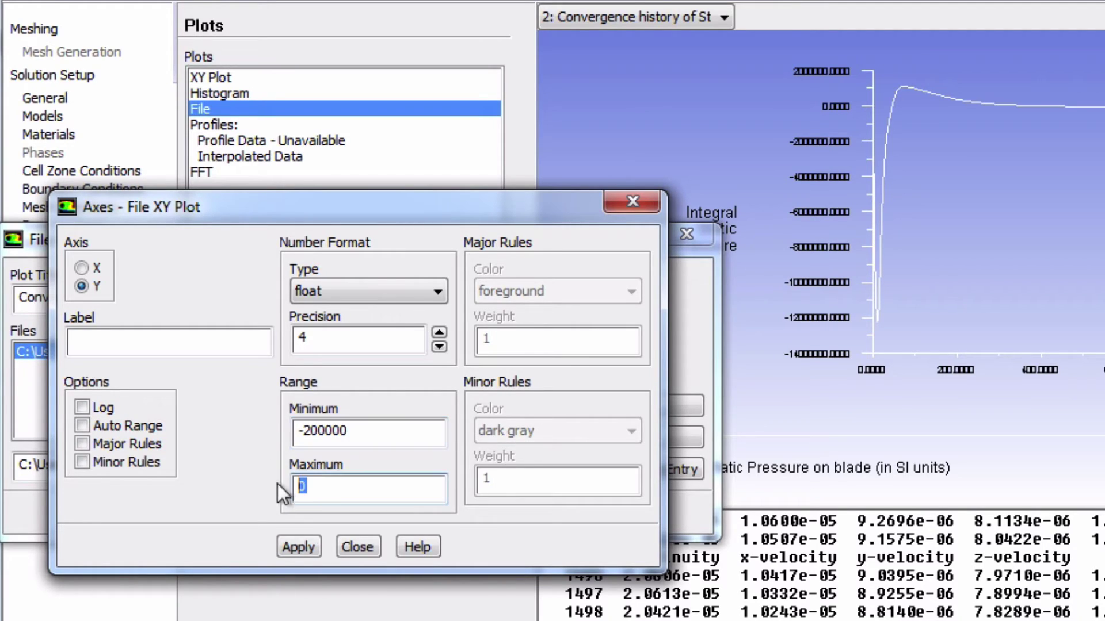
pyautogui.write('200000')
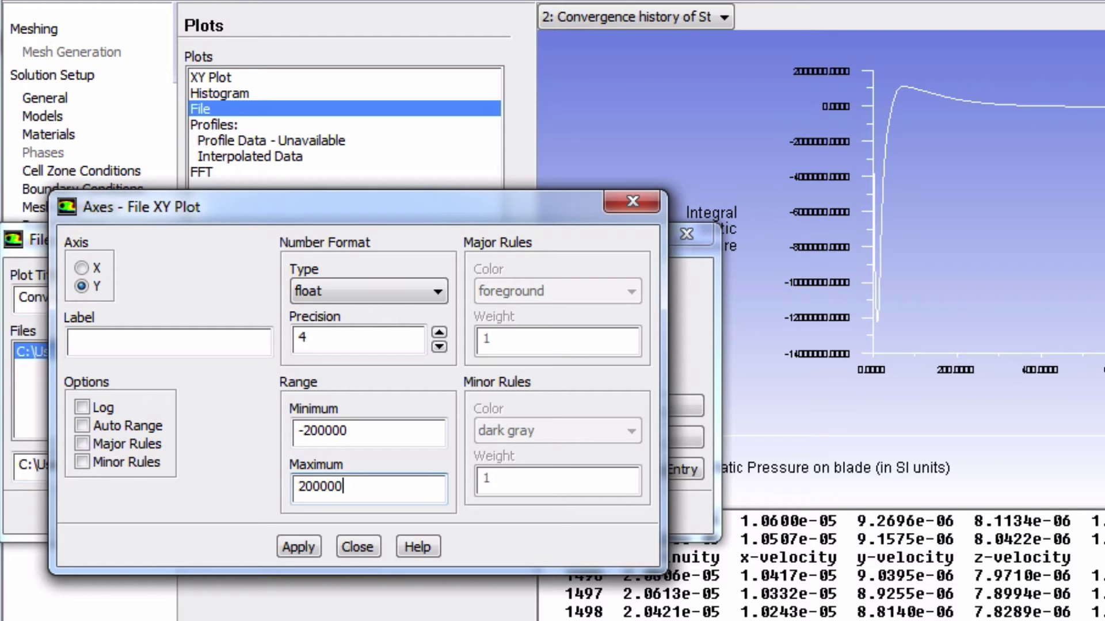
pyautogui.click(294, 546)
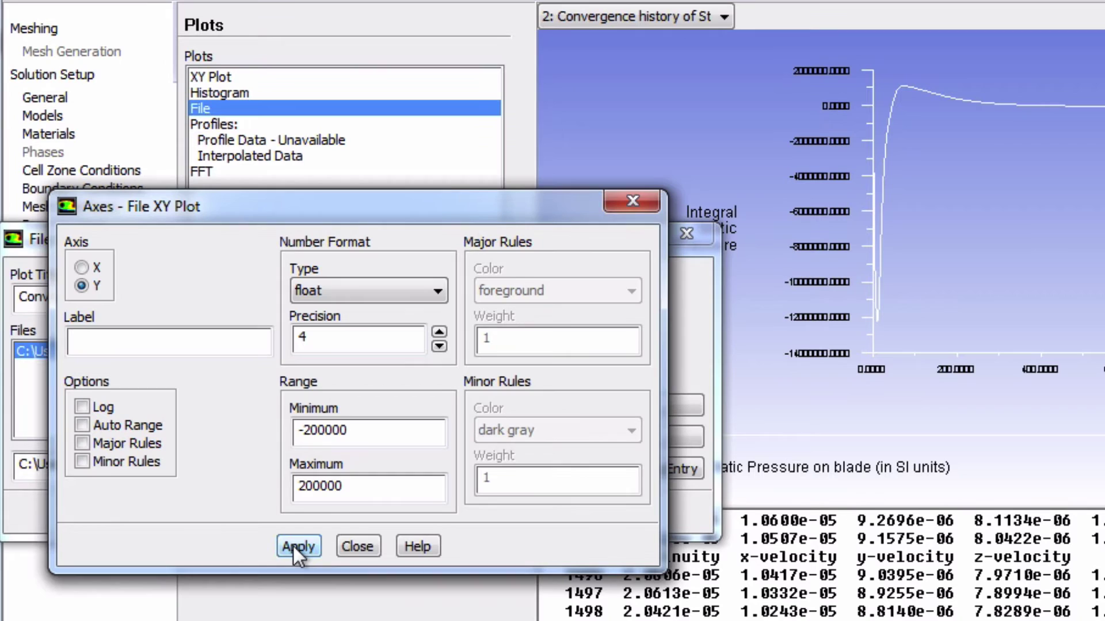
pyautogui.click(354, 547)
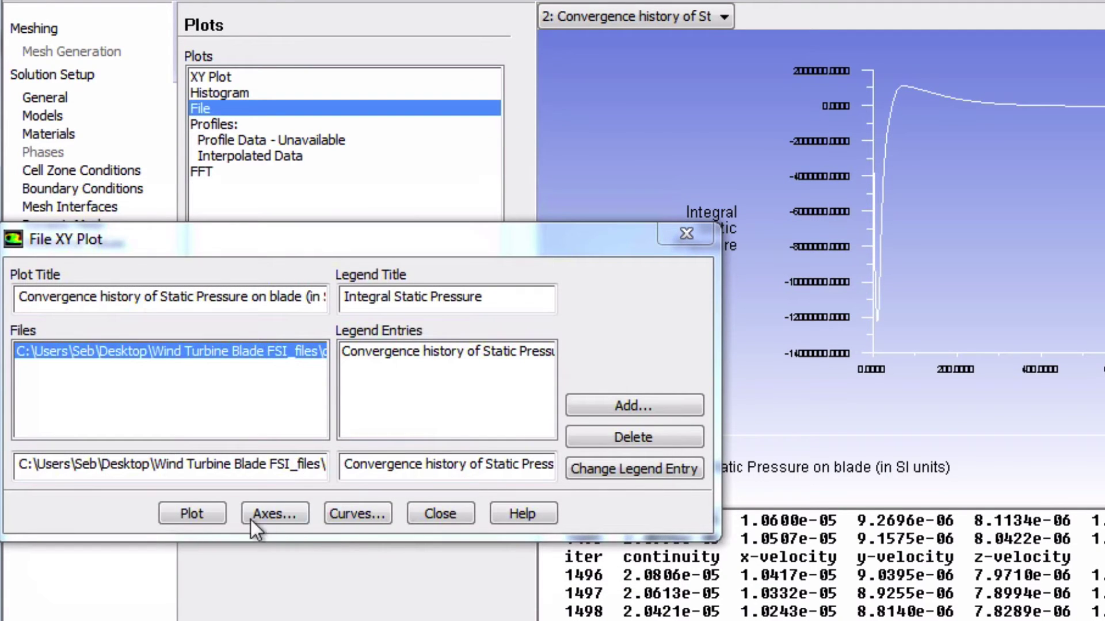
# Redraw the file plot with the fixed y-range and bring back the Axes settings
pyautogui.click(197, 514)
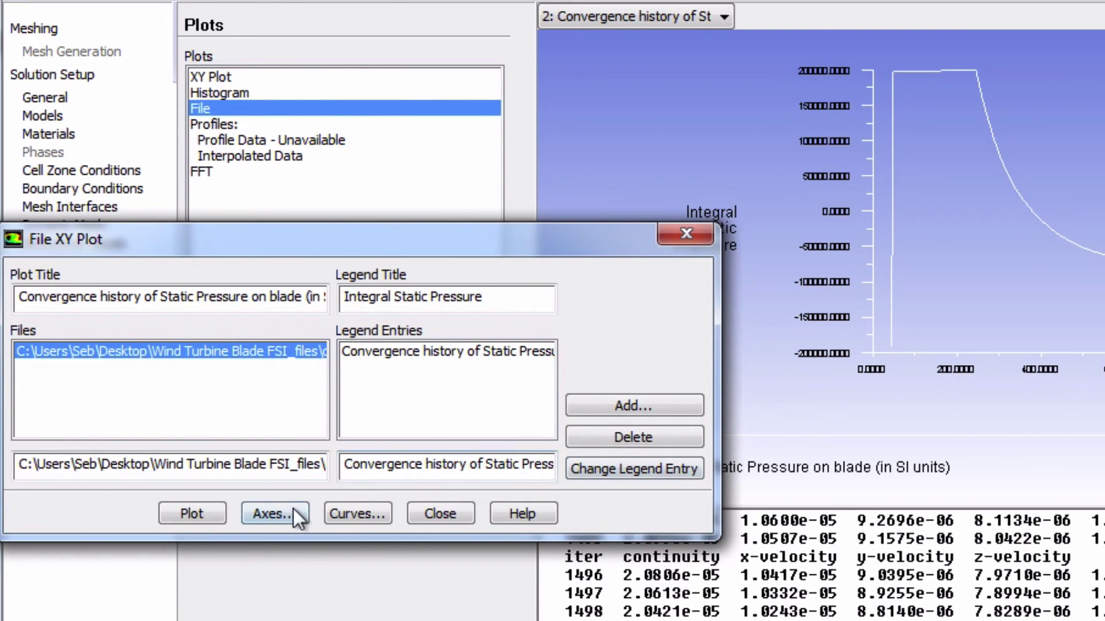
pyautogui.click(274, 513)
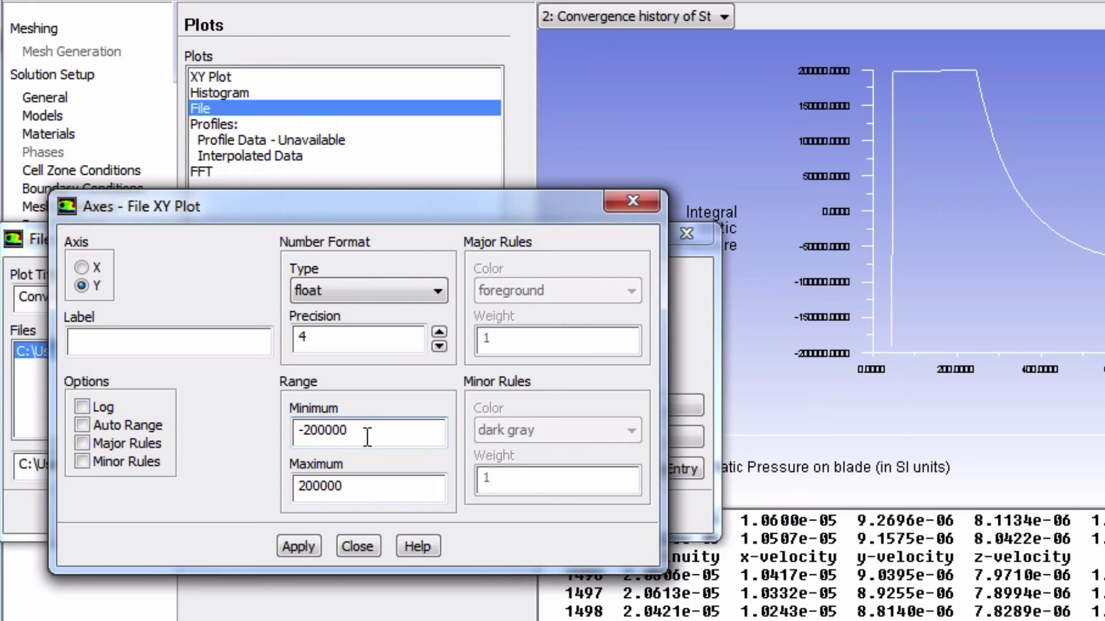
# Change the y-axis minimum to -100000 and maximum to 0, and apply it
pyautogui.click(309, 431)
pyautogui.press('BackSpace')
pyautogui.write('1')
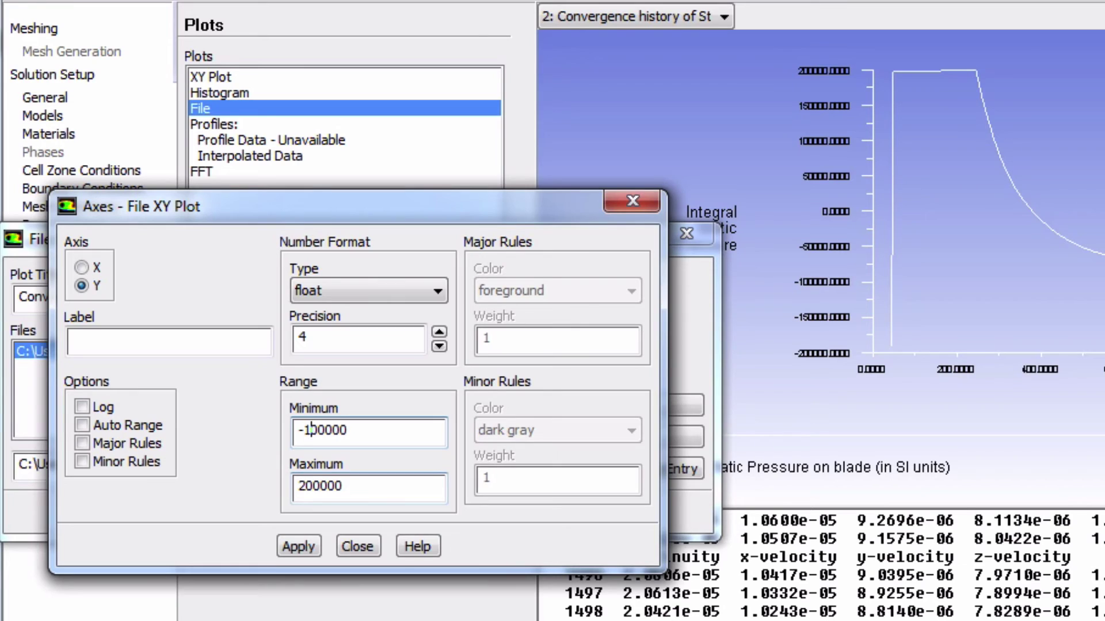
pyautogui.moveTo(375, 484); pyautogui.dragTo(197, 480)
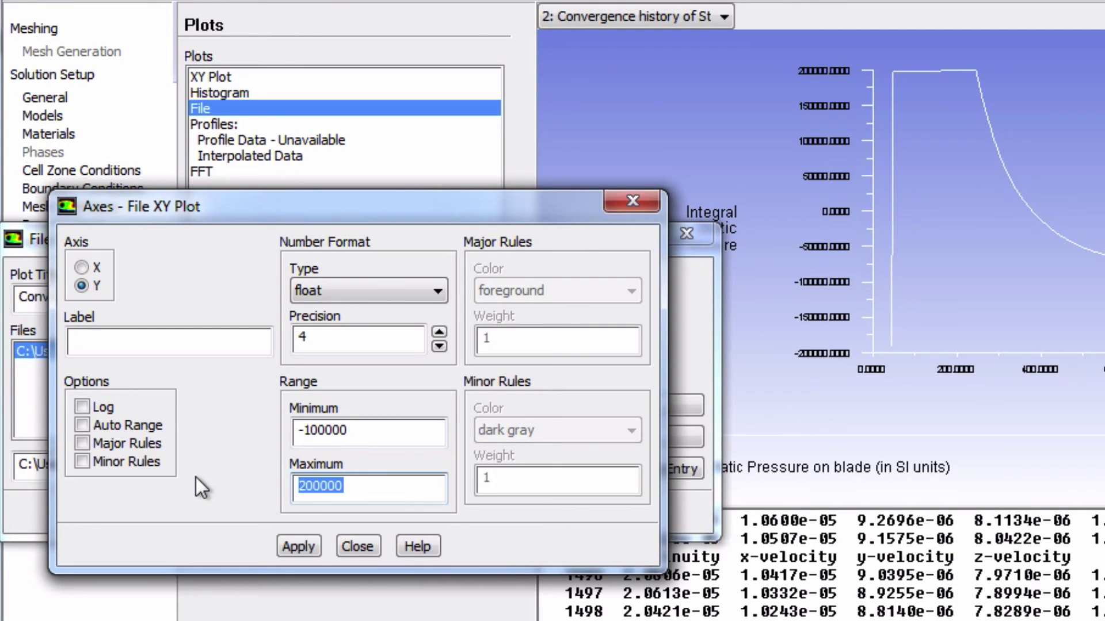
pyautogui.write('0')
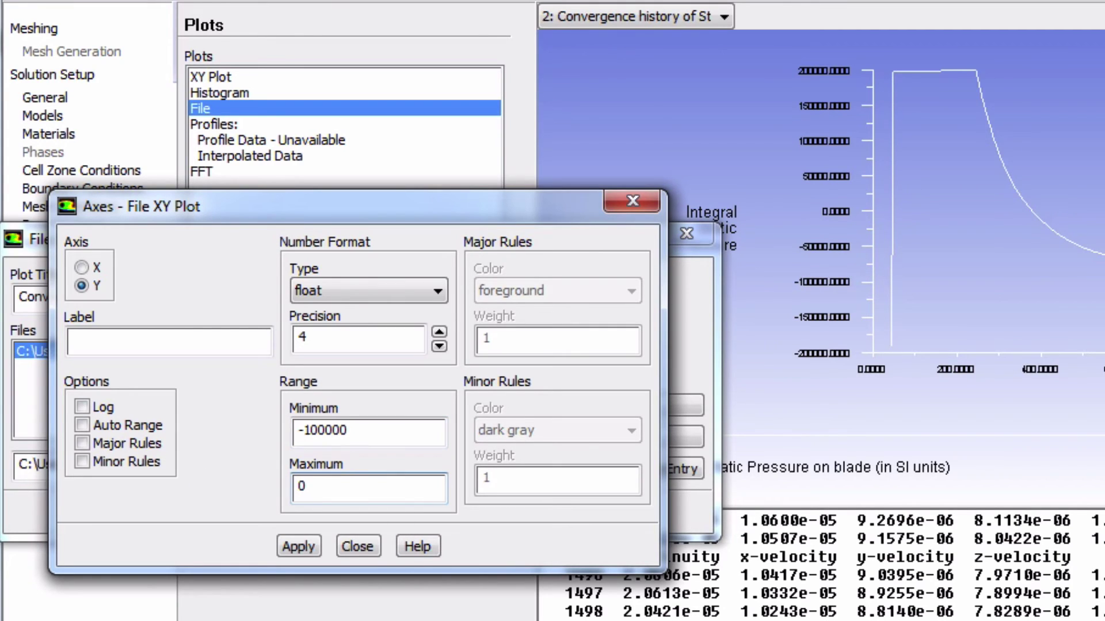
pyautogui.click(296, 546)
pyautogui.click(339, 548)
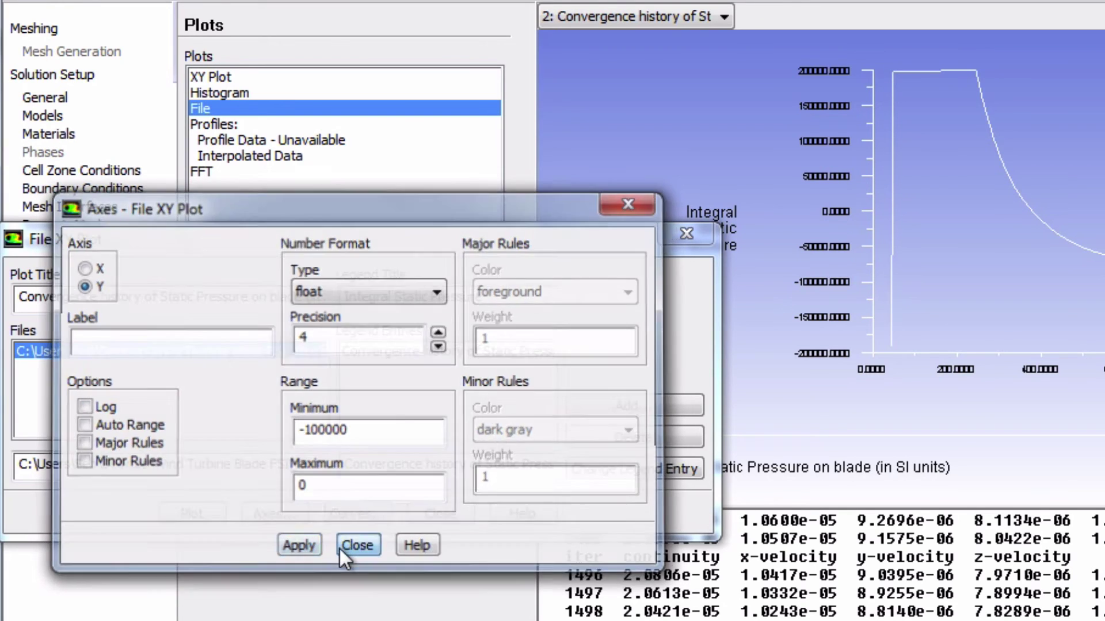
# Redraw the blade static-pressure history on the -100000 to 0 y-axis
pyautogui.click(196, 513)
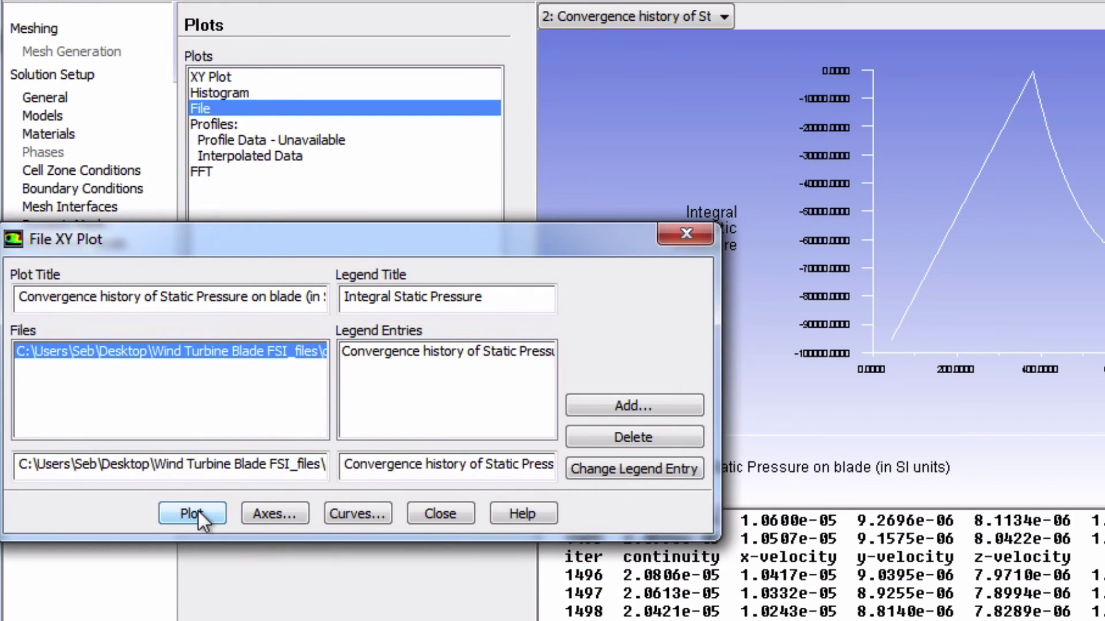